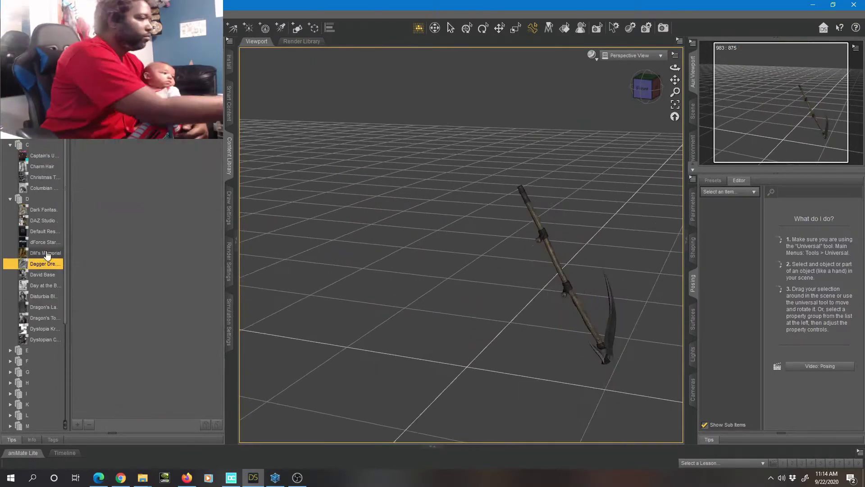
# Load the DM's Memorial ruins scene, reframe the view, and list scene items to pick the camera.
pyautogui.click(45, 253)
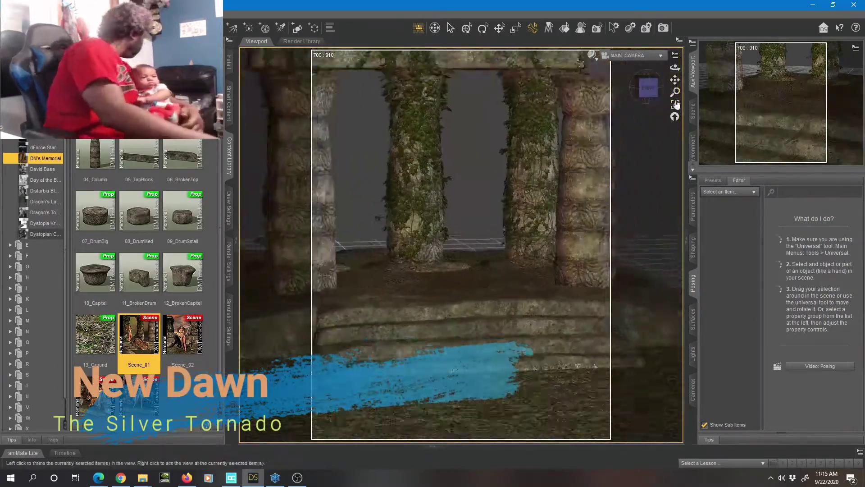
pyautogui.click(440, 241)
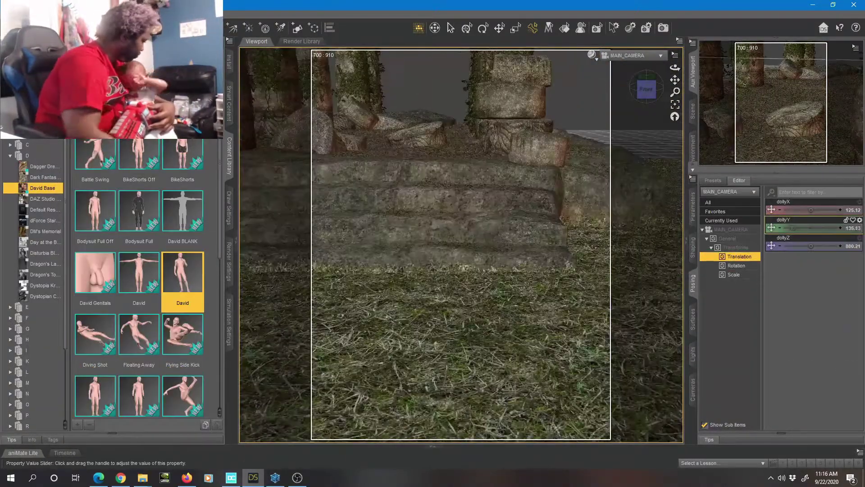
pyautogui.click(730, 191)
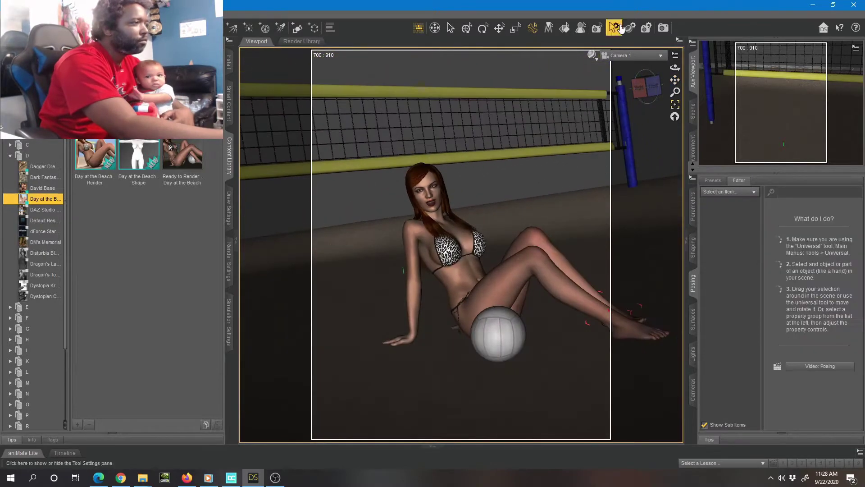
# Render the beach scene and review the render's filter options.
pyautogui.click(615, 27)
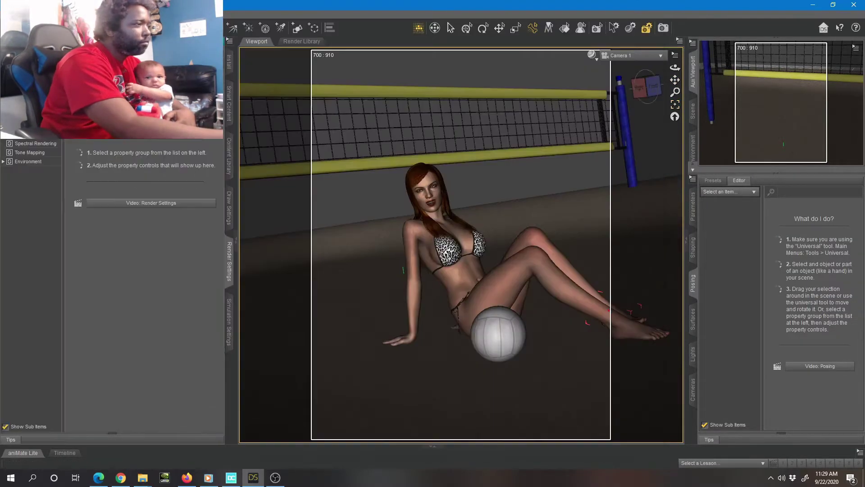
pyautogui.click(347, 199)
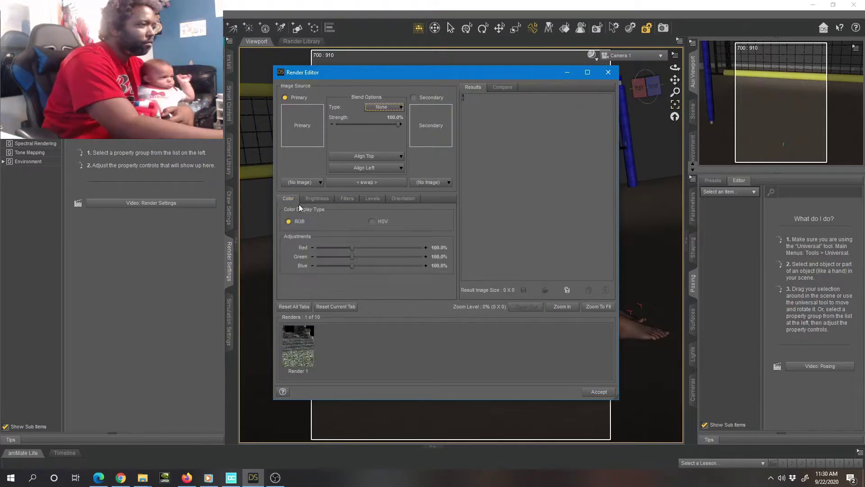
pyautogui.click(608, 72)
# Install Dragon's Tower, add the Rock+Tower set, and shrink and sink the rock below ground.
pyautogui.click(228, 156)
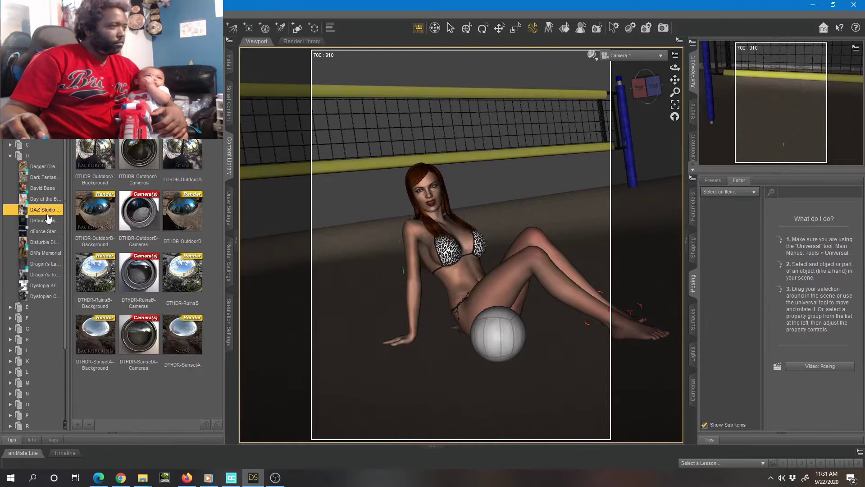
pyautogui.doubleClick(46, 234)
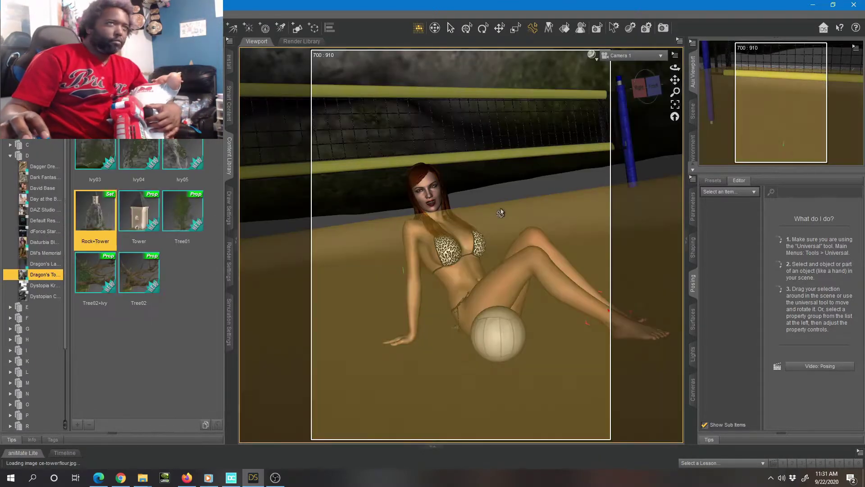
pyautogui.click(692, 284)
pyautogui.click(862, 287)
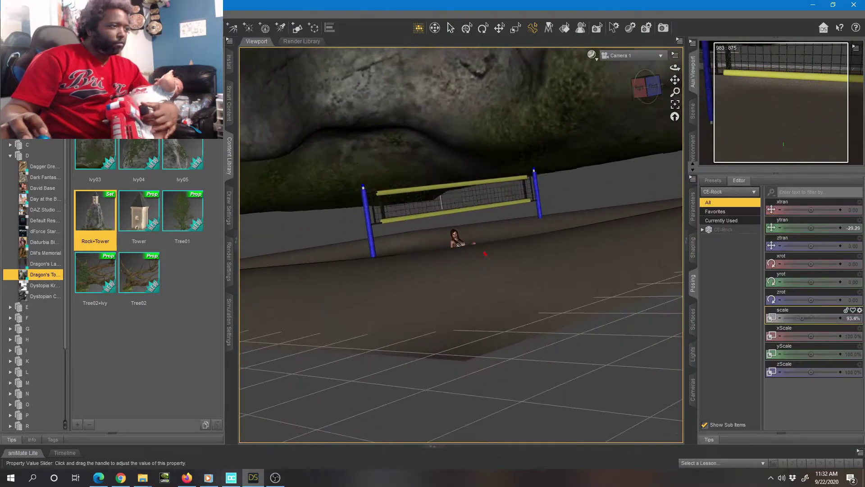
pyautogui.moveTo(811, 318); pyautogui.dragTo(784, 318)
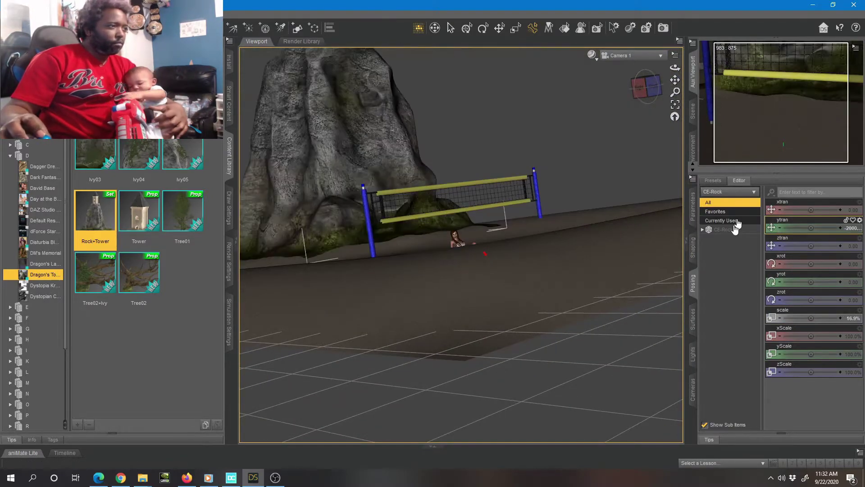
pyautogui.moveTo(811, 228); pyautogui.dragTo(777, 228)
# Render the scene with the rock, then add hair and wardrobe to the male figure.
pyautogui.hotkey('ctrl', 'r')
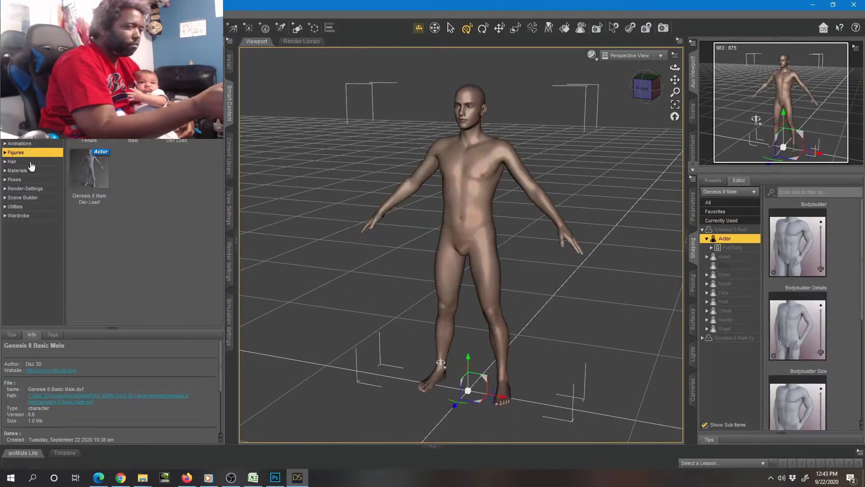
pyautogui.click(31, 162)
pyautogui.click(19, 215)
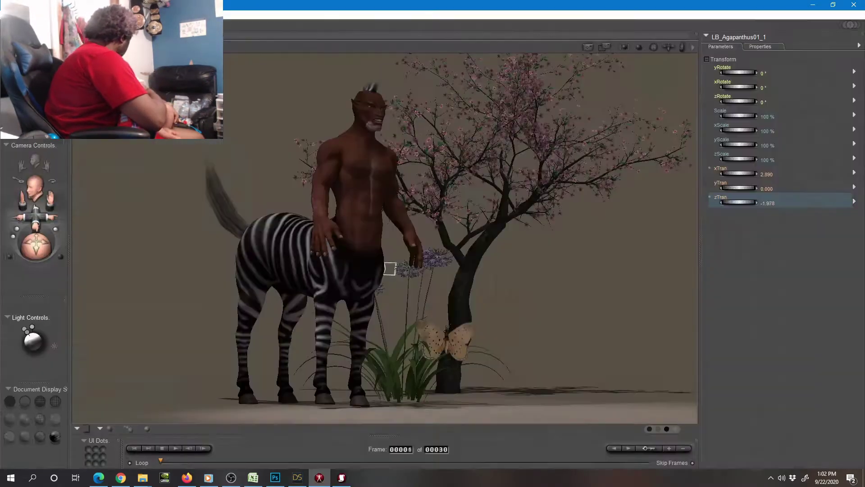
# Nudge the flowering plant back and sideways, render the centaur scene, and show library window options.
pyautogui.moveTo(737, 201); pyautogui.dragTo(727, 201)
pyautogui.moveTo(731, 173); pyautogui.dragTo(722, 173)
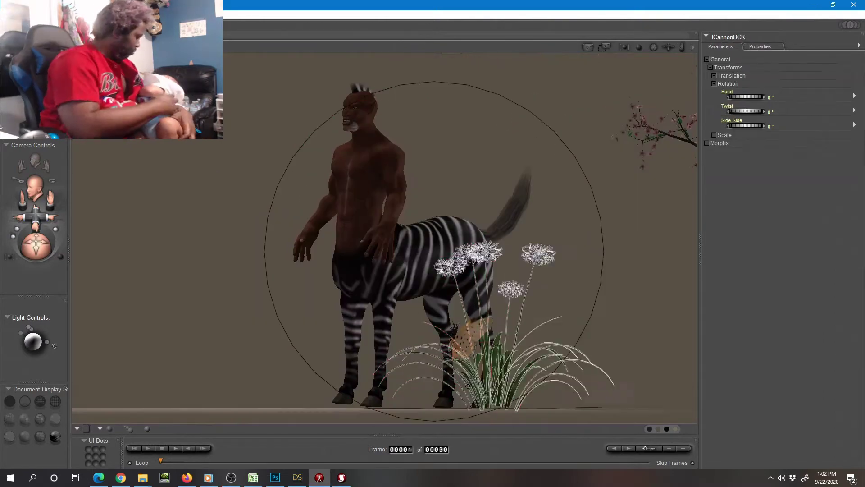
pyautogui.click(588, 47)
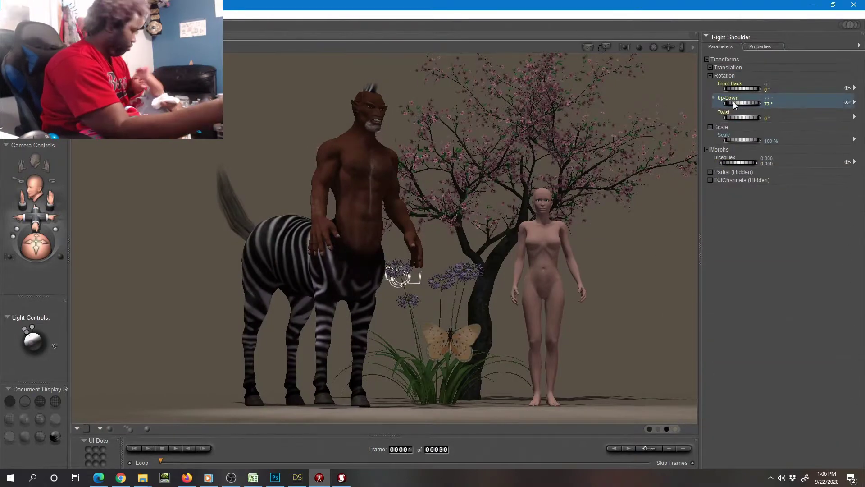
pyautogui.rightClick(341, 477)
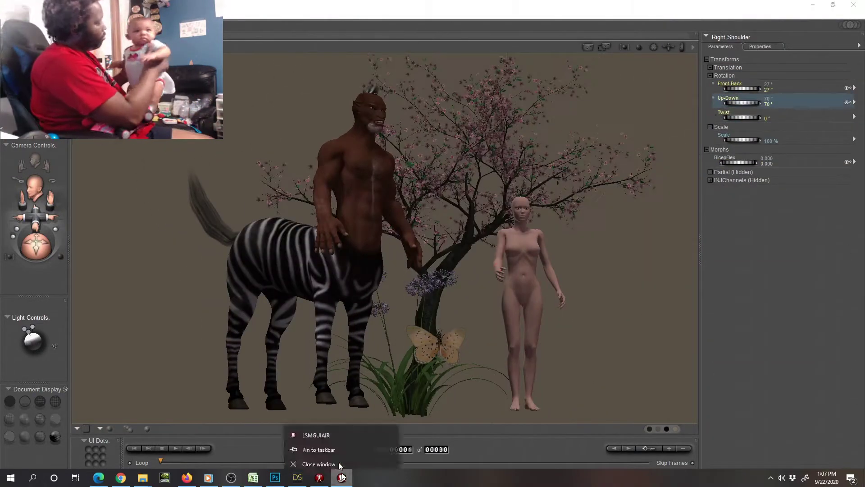
# Load the SP3 Dress from the VicMike clothing folder and fit it to the woman.
pyautogui.click(446, 155)
pyautogui.click(448, 183)
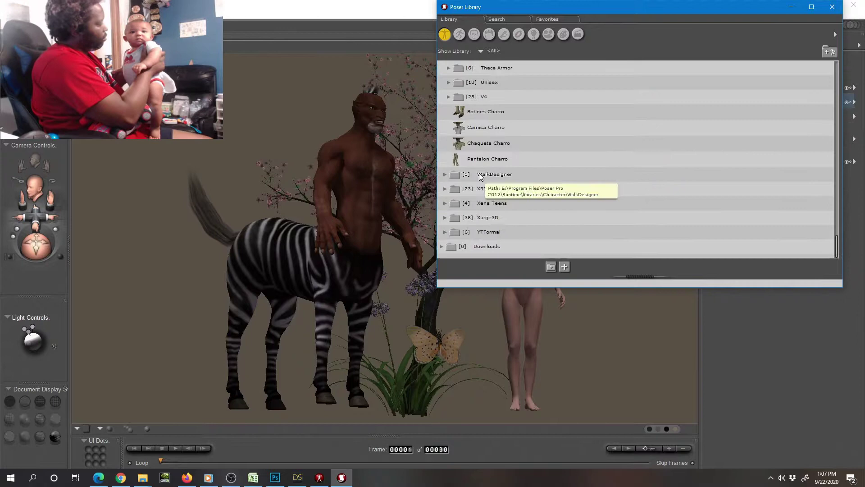
pyautogui.click(516, 206)
pyautogui.click(483, 267)
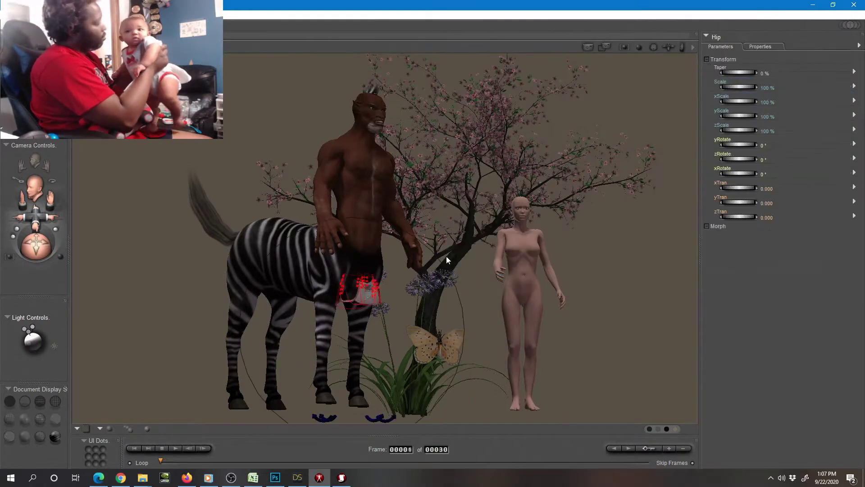
pyautogui.click(465, 267)
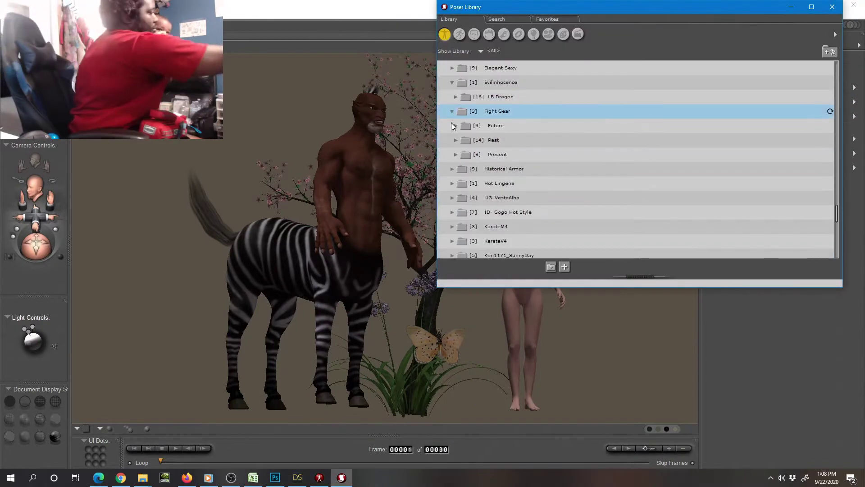
# Load the aek_Dress from the costume folder and fit it to the woman.
pyautogui.click(473, 171)
pyautogui.scroll(-3, 508, 173)
pyautogui.click(494, 116)
pyautogui.click(483, 266)
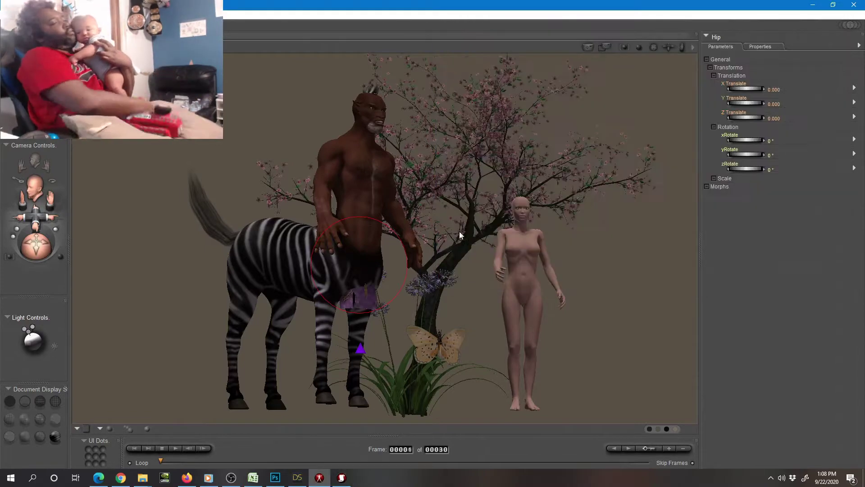
pyautogui.click(401, 248)
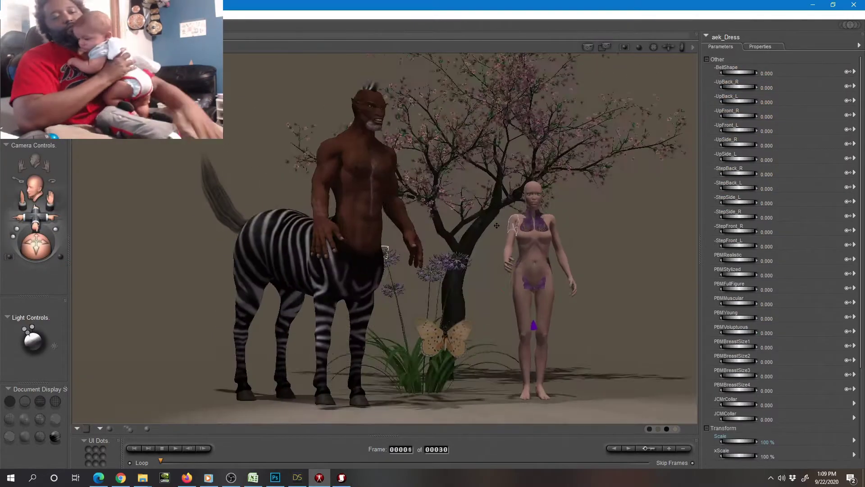
pyautogui.scroll(5, 505, 173)
pyautogui.scroll(2, 525, 161)
pyautogui.scroll(-3, 525, 164)
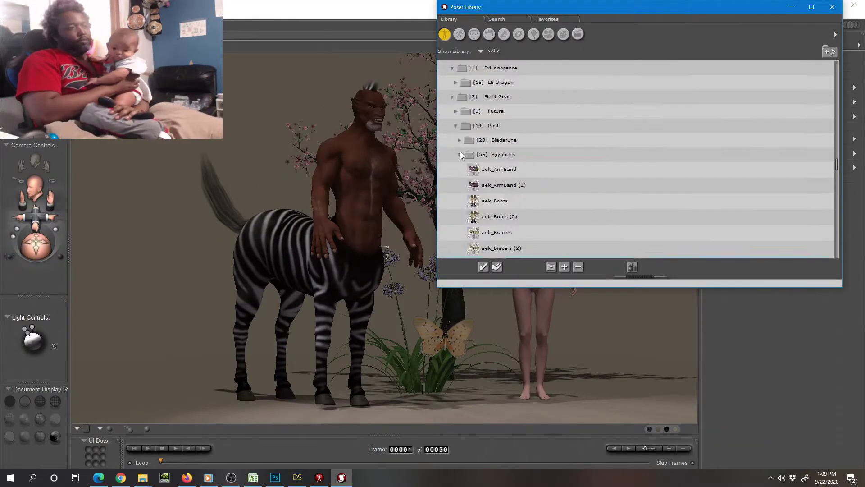
# Add the hood, adjust its fullness morph, and turn the woman toward the centaur.
pyautogui.doubleClick(460, 151)
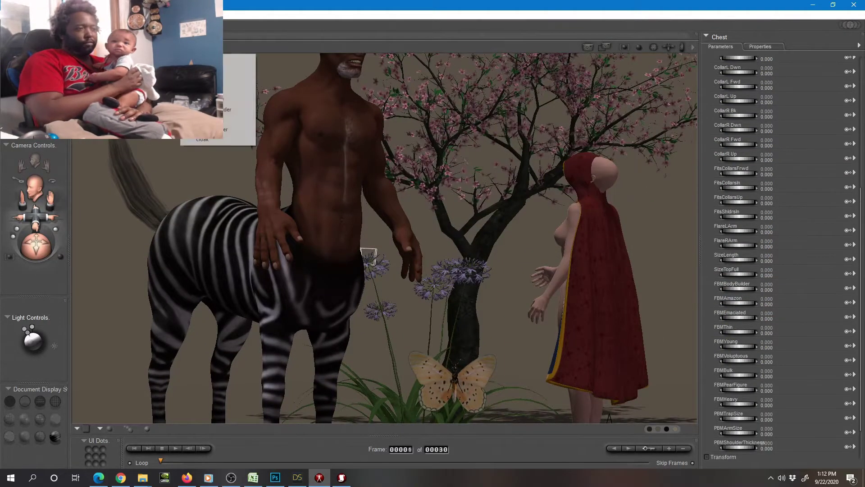
pyautogui.scroll(5, 777, 203)
pyautogui.click(736, 100)
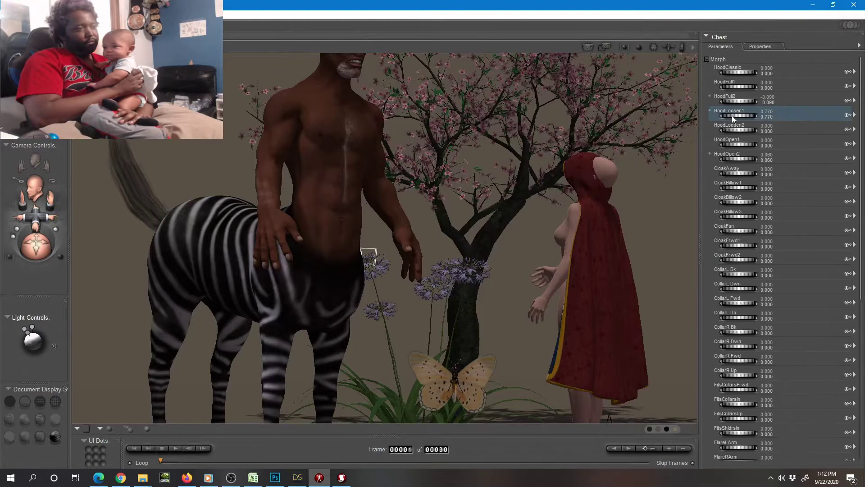
pyautogui.scroll(-3, 737, 169)
pyautogui.scroll(-3, 741, 283)
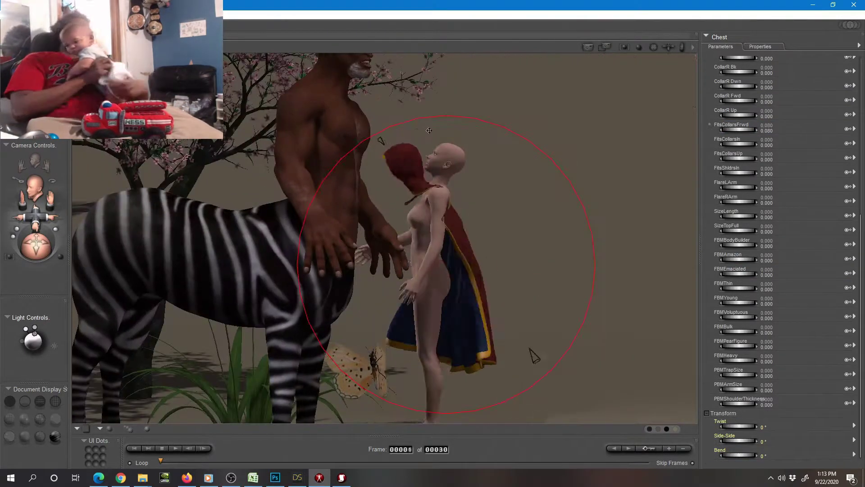
pyautogui.moveTo(532, 354); pyautogui.dragTo(460, 385)
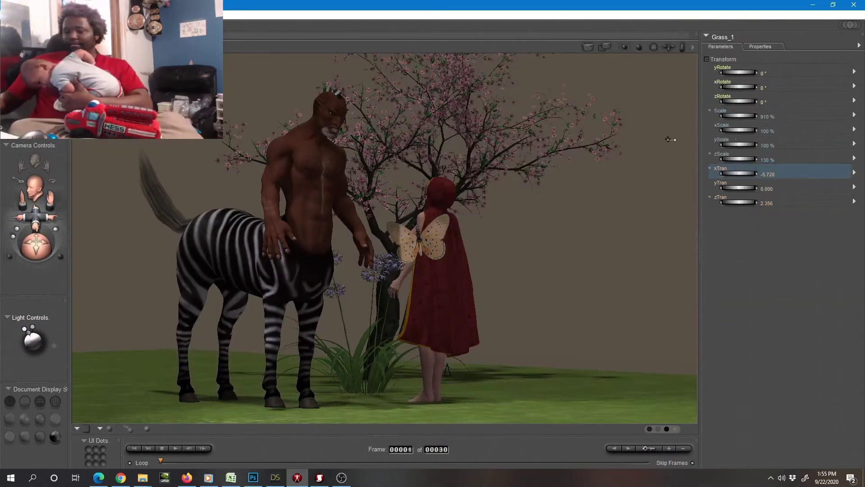
# Render a preview of the grassy woodland scene.
pyautogui.hotkey('ctrl', 'r')
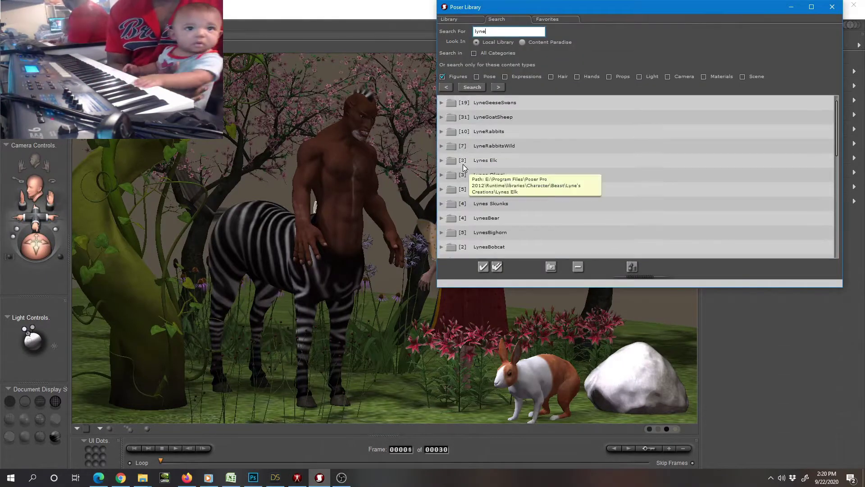
pyautogui.scroll(-3, 493, 212)
pyautogui.scroll(-3, 493, 212)
pyautogui.scroll(-3, 493, 212)
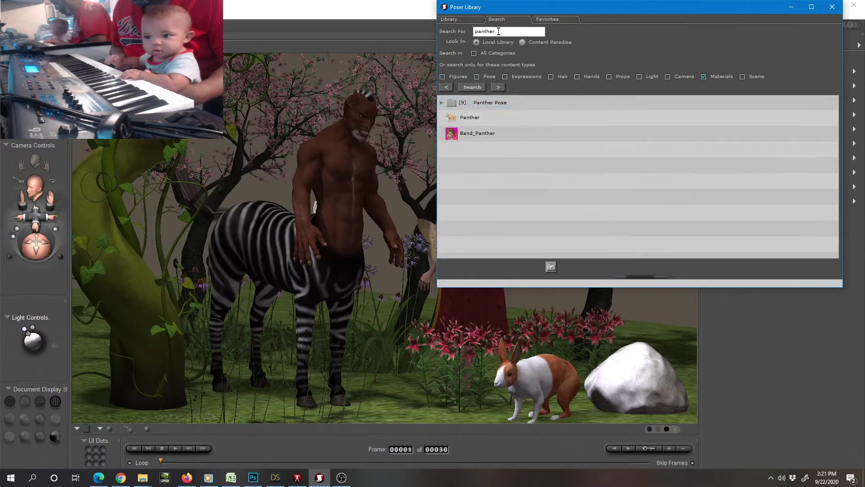
# Return from the library search to the main Poser scene window.
pyautogui.click(363, 20)
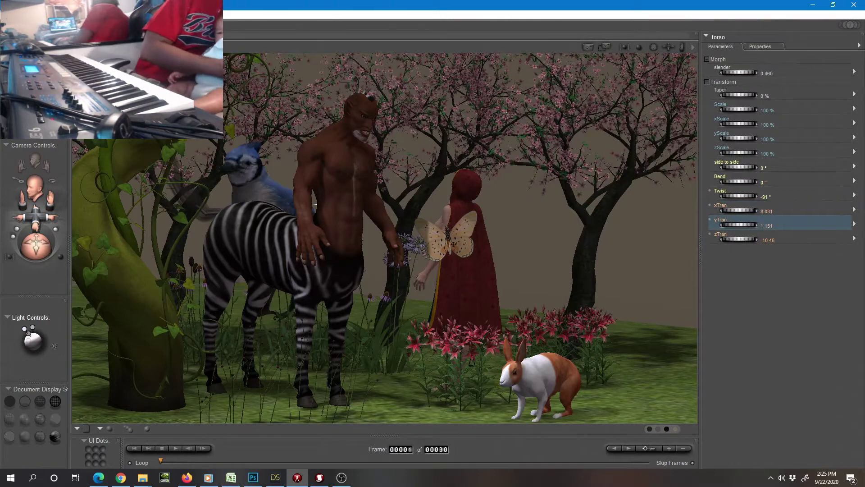
# Move the butterfly beside the red-hooded woman, then select her left shoulder for posing.
pyautogui.click(446, 237)
pyautogui.moveTo(737, 283); pyautogui.dragTo(735, 285)
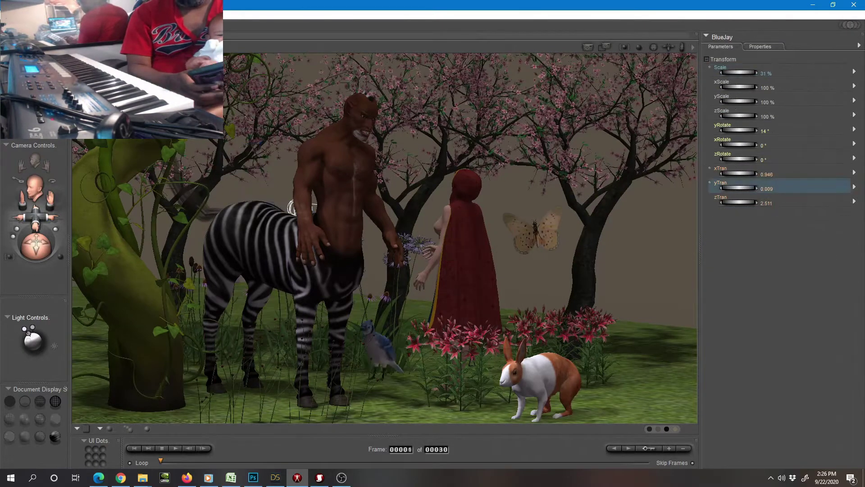
pyautogui.click(291, 208)
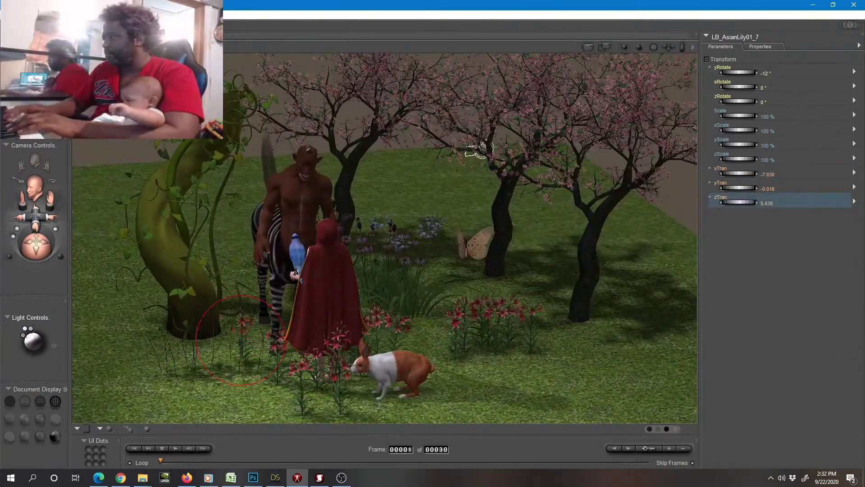
# Lower the camera closer to the characters, and reposition and turn the rabbit near the lilies.
pyautogui.moveTo(477, 150); pyautogui.dragTo(291, 207)
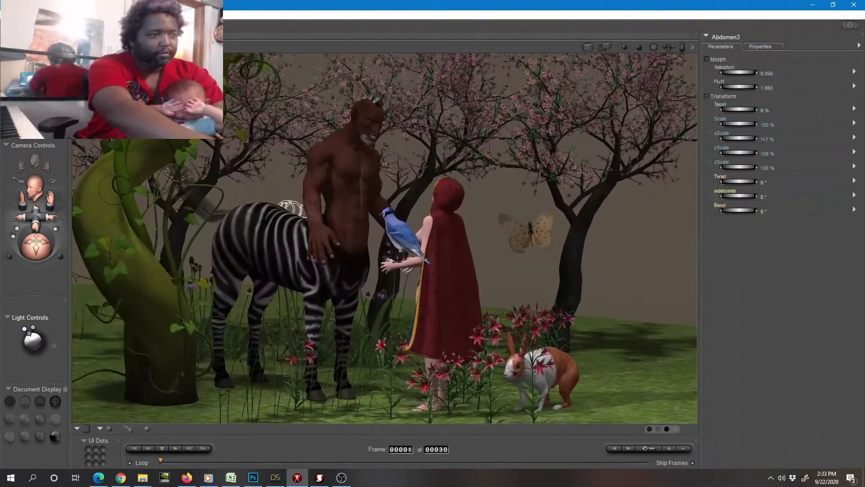
pyautogui.moveTo(540, 373); pyautogui.dragTo(549, 373)
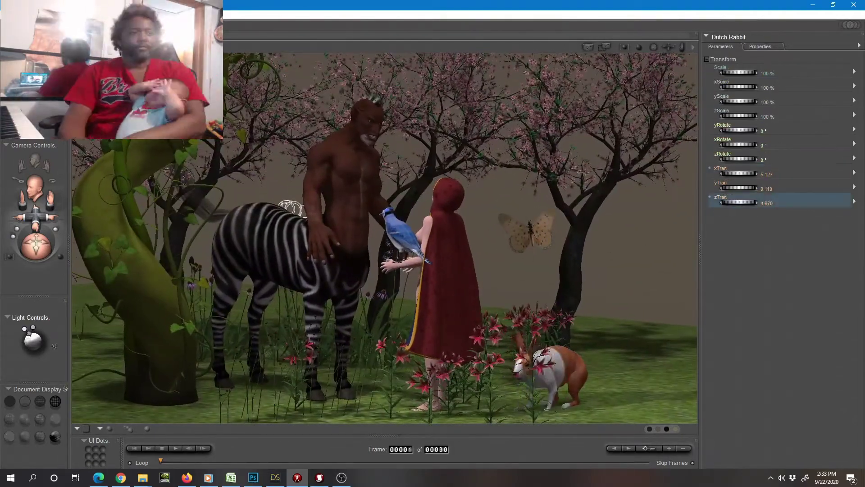
pyautogui.moveTo(737, 131); pyautogui.dragTo(579, 51)
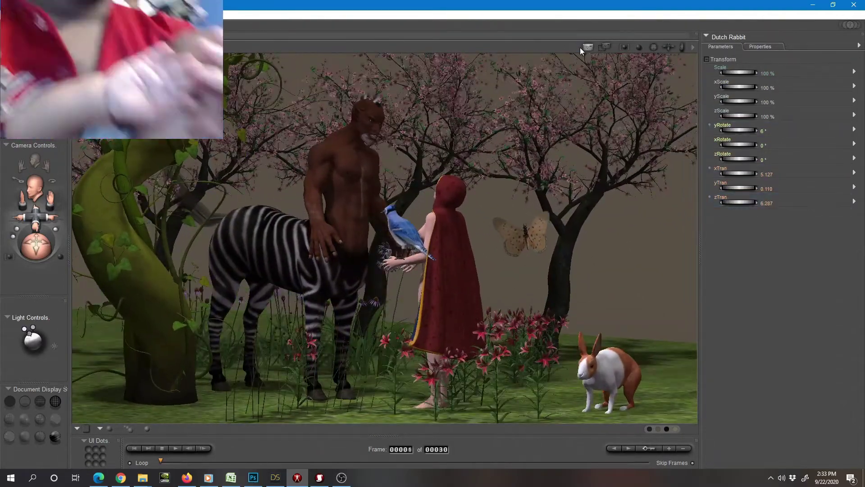
# Add another butterfly, rotate the one near the tree, and select the new one.
pyautogui.click(14, 27)
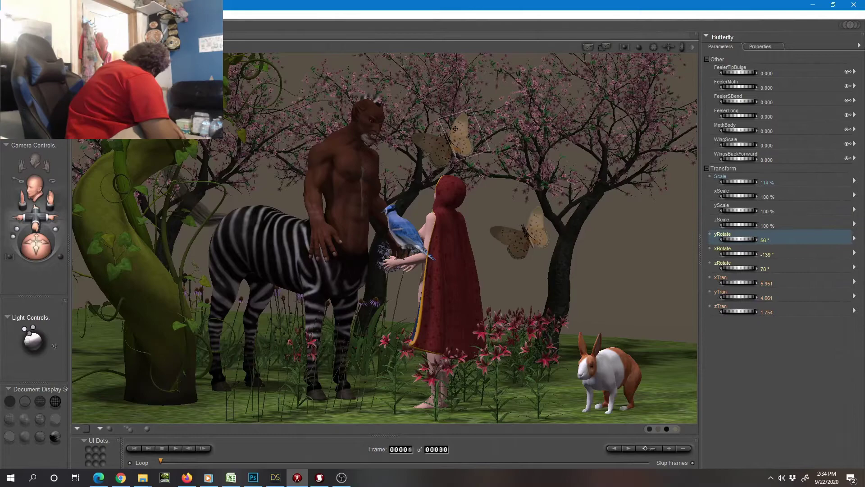
pyautogui.moveTo(738, 238); pyautogui.dragTo(731, 239)
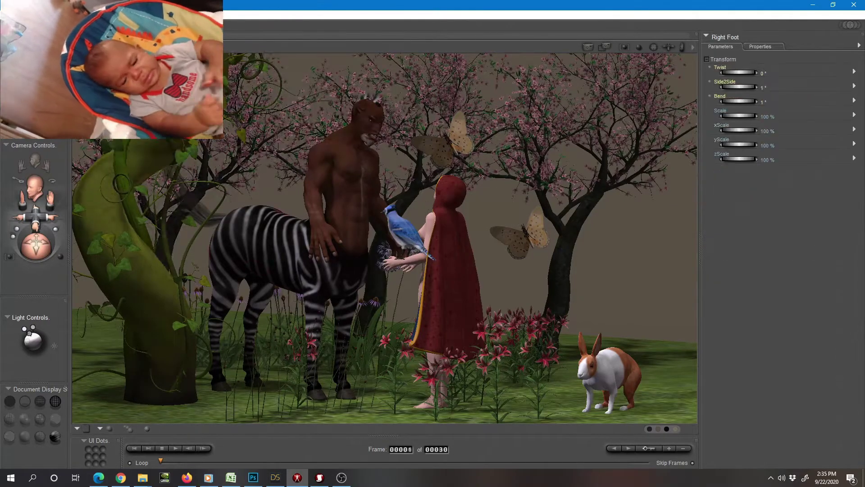
pyautogui.click(366, 72)
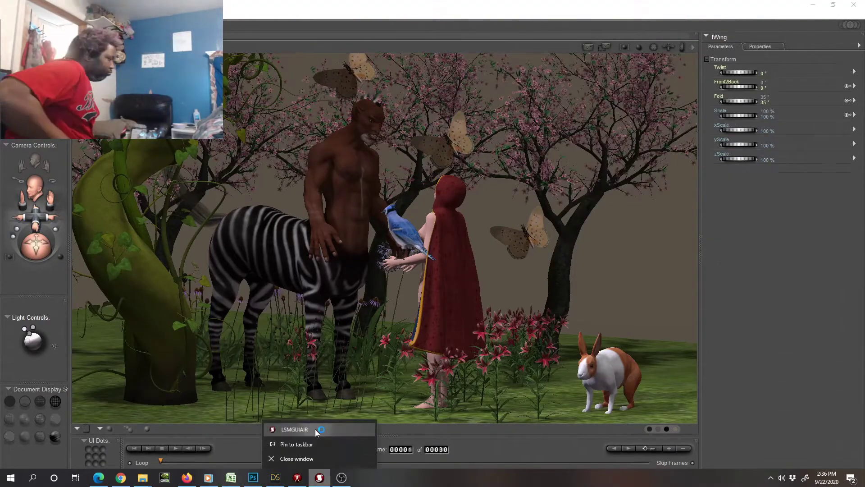
# Switch to Vue and show the Daytime Bad Weather atmosphere presets.
pyautogui.click(290, 428)
pyautogui.write('noggin')
pyautogui.click(472, 87)
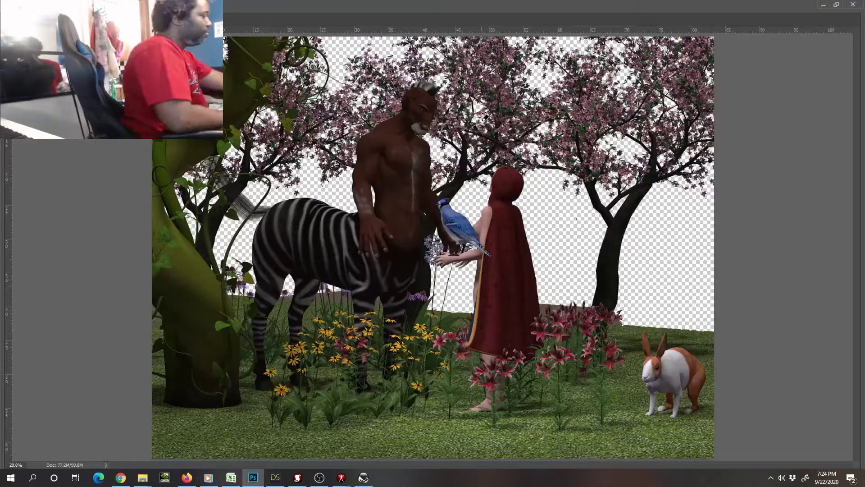
# Restore the panels, set a magenta foreground colour, and apply the purple gradient sky.
pyautogui.press('Tab')
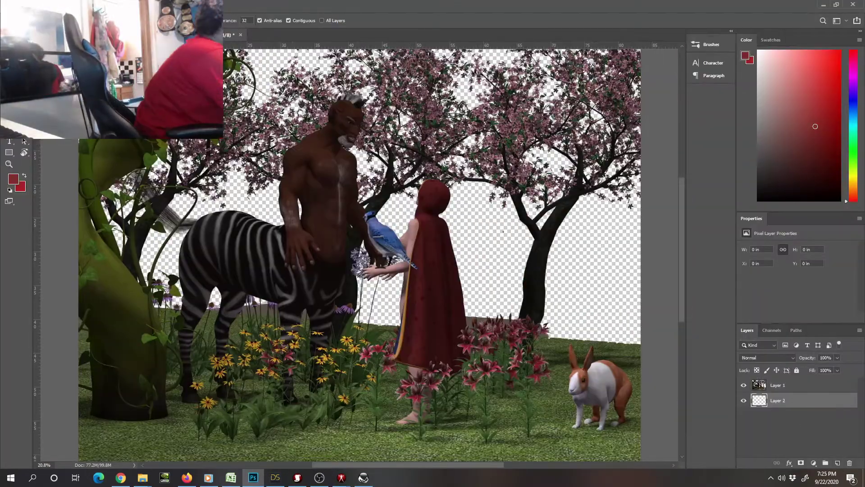
pyautogui.click(13, 179)
pyautogui.click(304, 121)
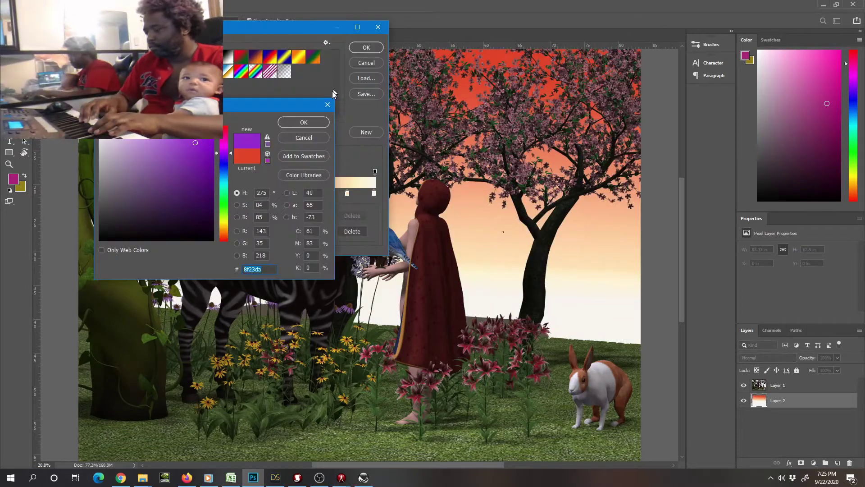
pyautogui.press('Return')
pyautogui.press('Return')
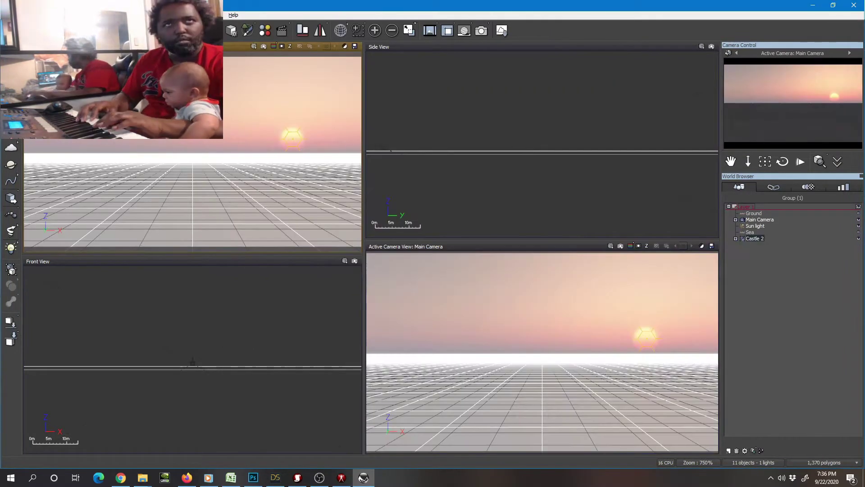
# Add a terrain under Castle 2 so the castle sits on an island.
pyautogui.click(353, 51)
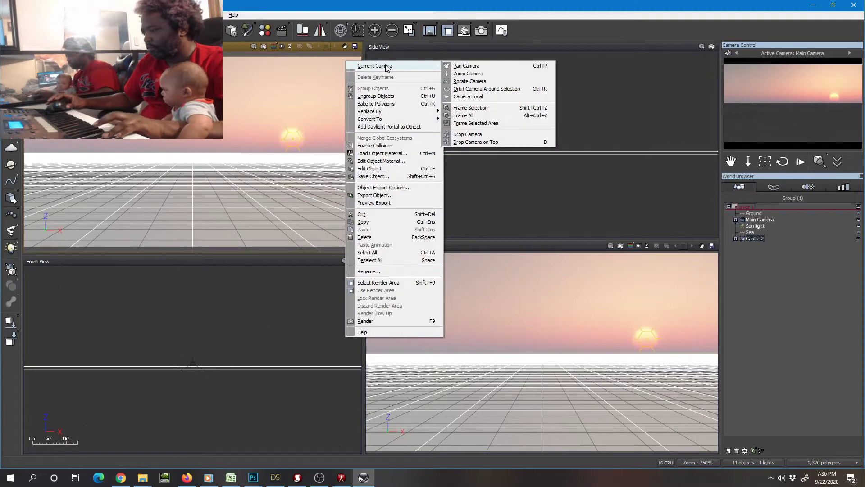
pyautogui.click(281, 132)
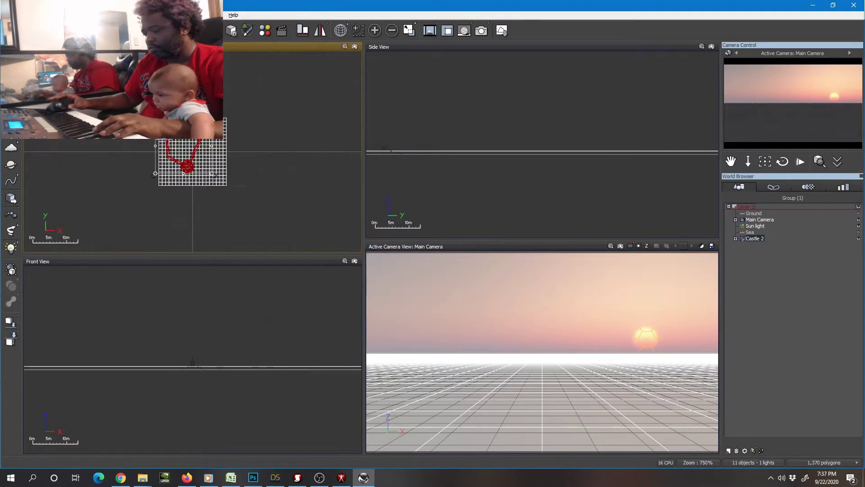
pyautogui.click(269, 34)
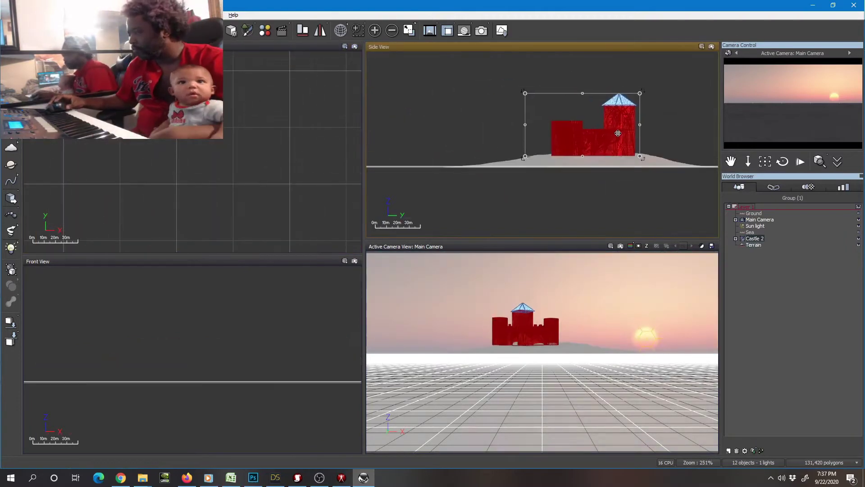
pyautogui.rightClick(561, 179)
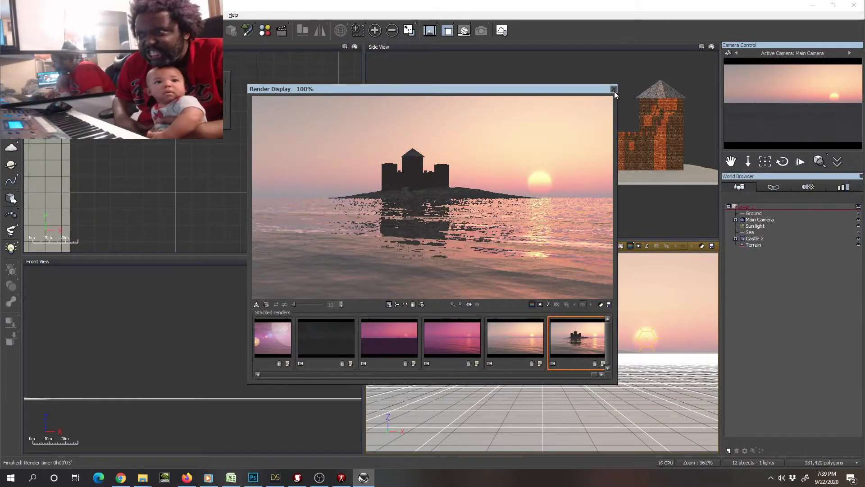
# Close the finished render preview and its post-render colour adjustments.
pyautogui.click(614, 90)
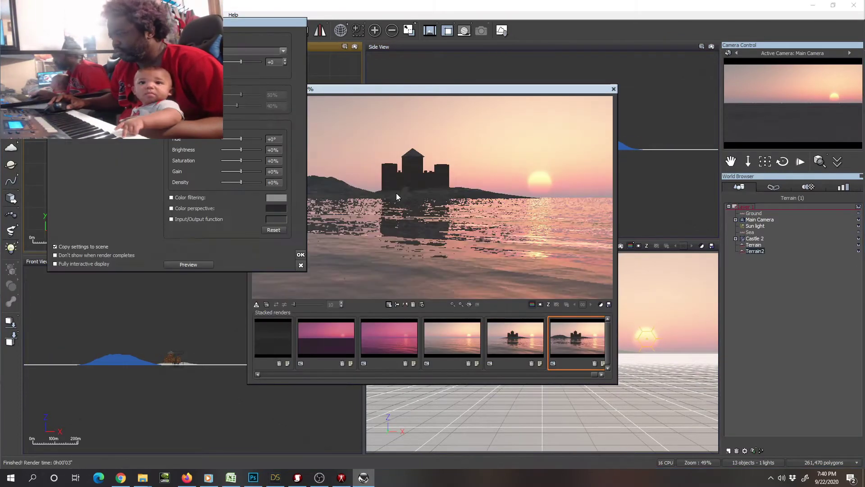
pyautogui.click(301, 266)
pyautogui.click(614, 88)
# Check the render options, save the scene and start a new castle sunset render.
pyautogui.click(487, 31)
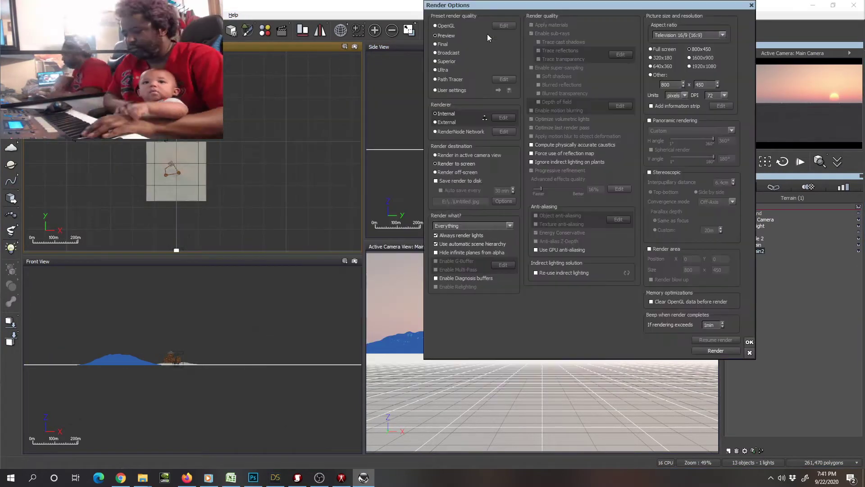
pyautogui.press('Escape')
pyautogui.hotkey('ctrl', 's')
pyautogui.press('Return')
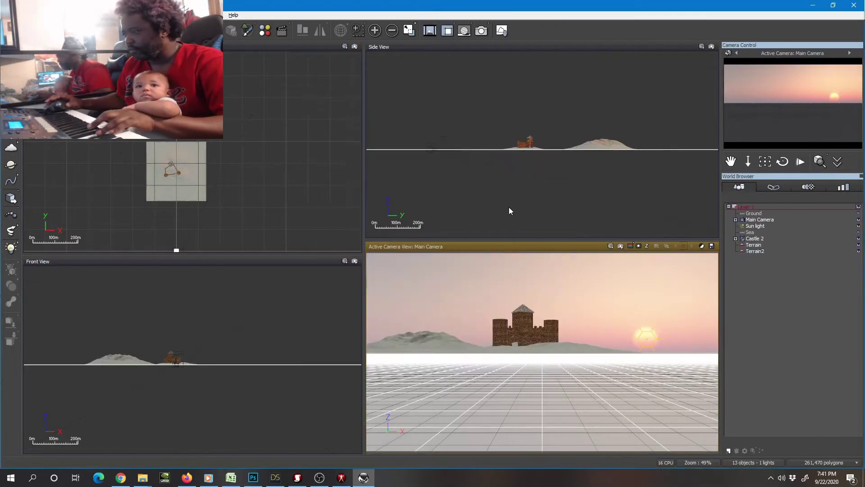
pyautogui.click(481, 30)
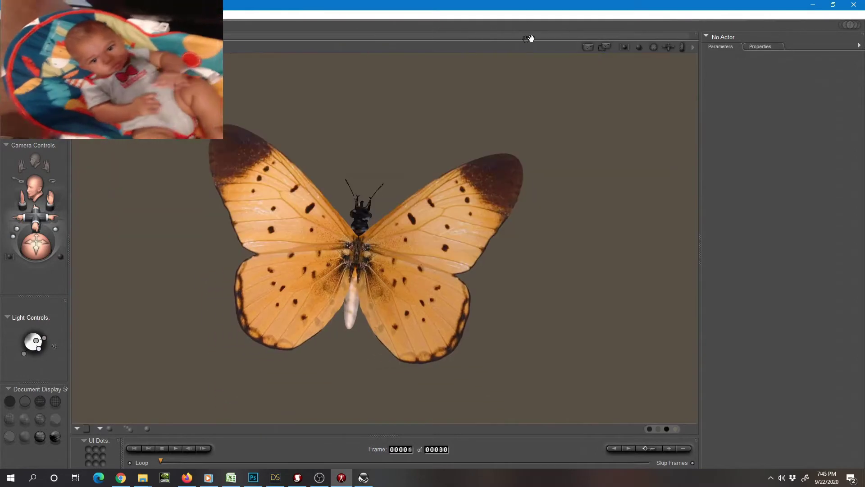
# Confirm the render size, load the BirdwingY butterfly and check Vue's render progress.
pyautogui.press('Return')
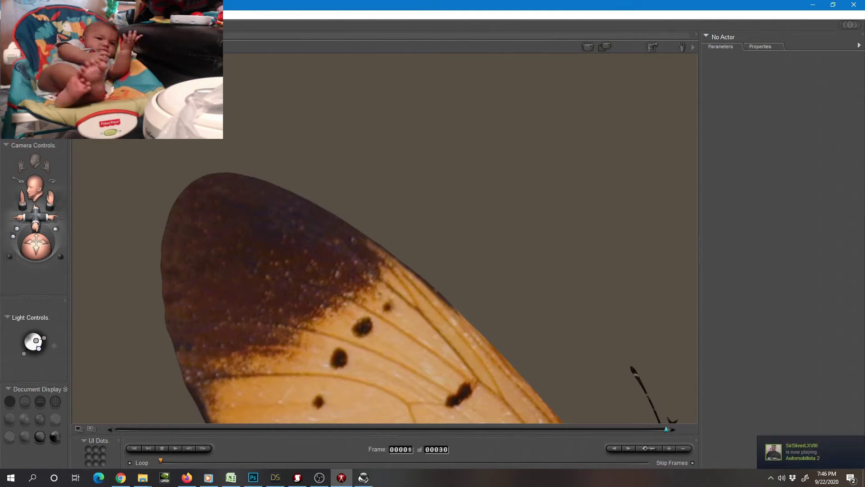
pyautogui.click(487, 178)
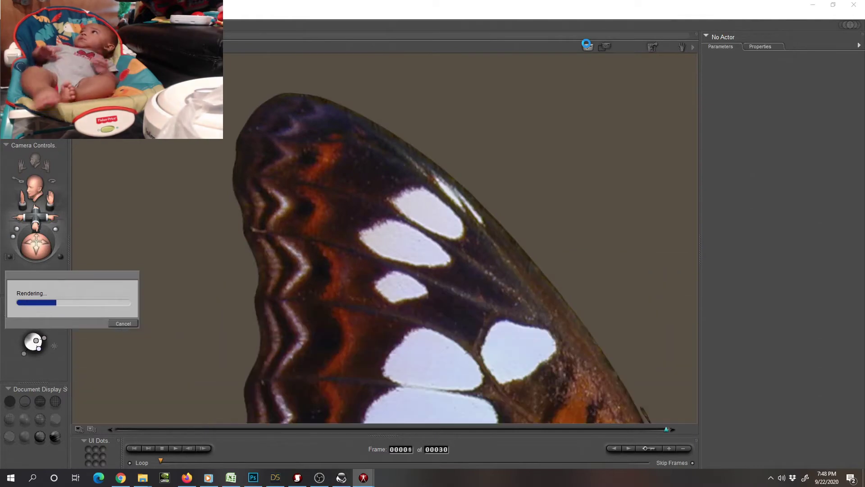
pyautogui.click(363, 479)
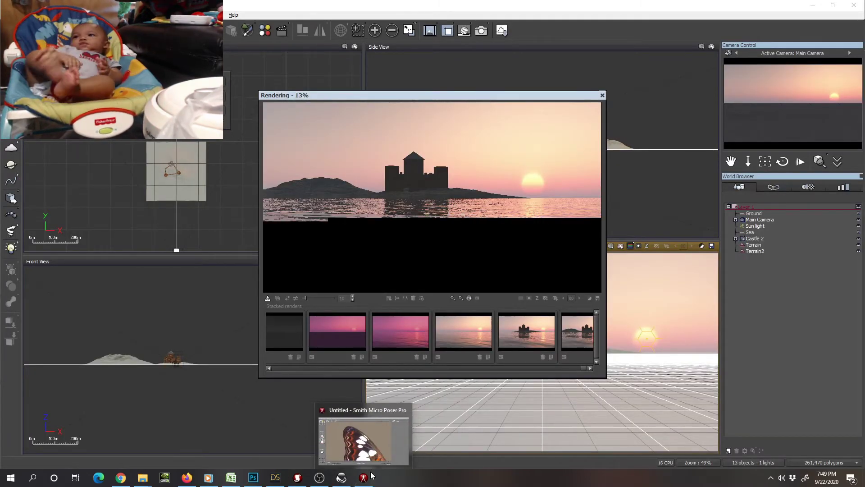
# Apply the artistic filter to the sunset sea background layer.
pyautogui.click(371, 476)
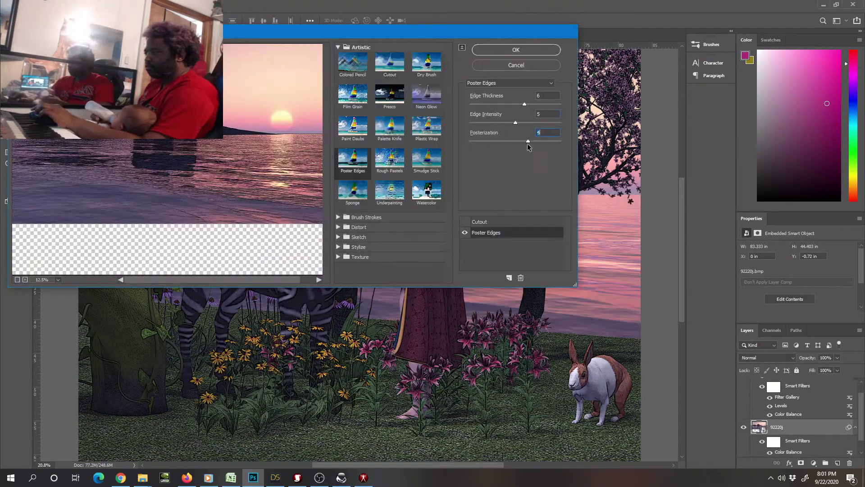
pyautogui.click(526, 52)
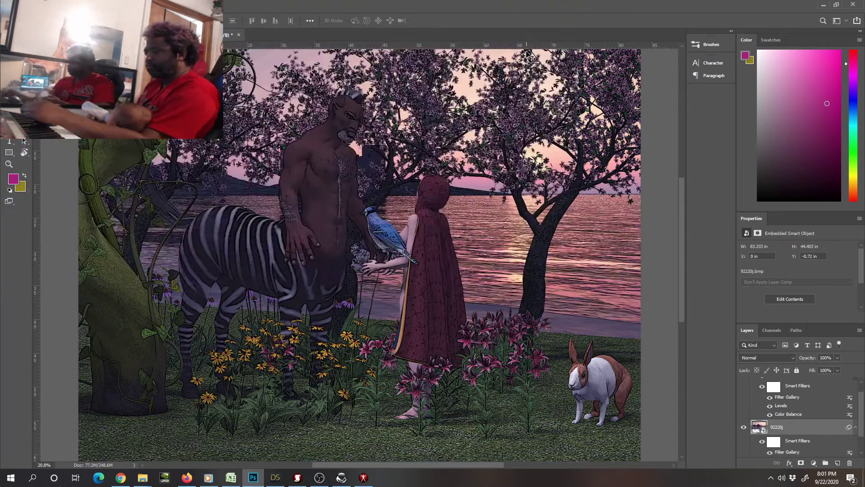